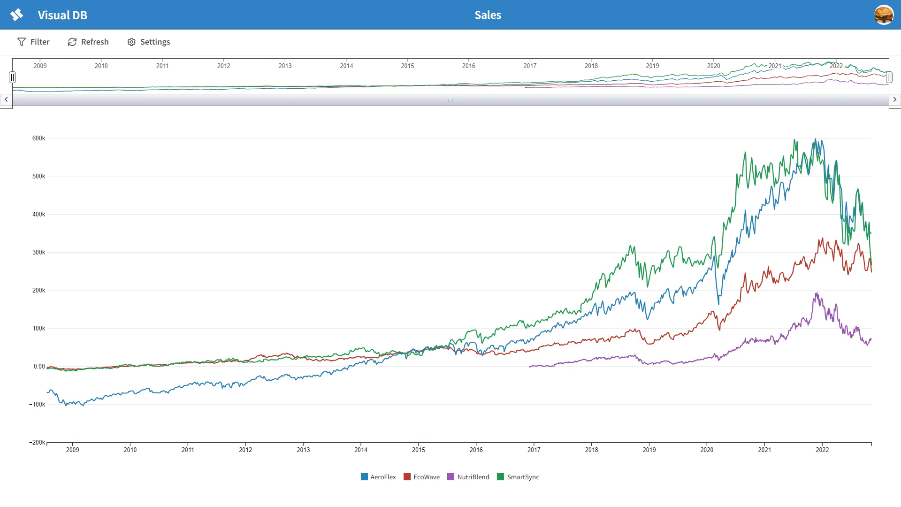
# Step: Create a new Query Builder query named sales_query and choose its database connection
pyautogui.click(17, 14)
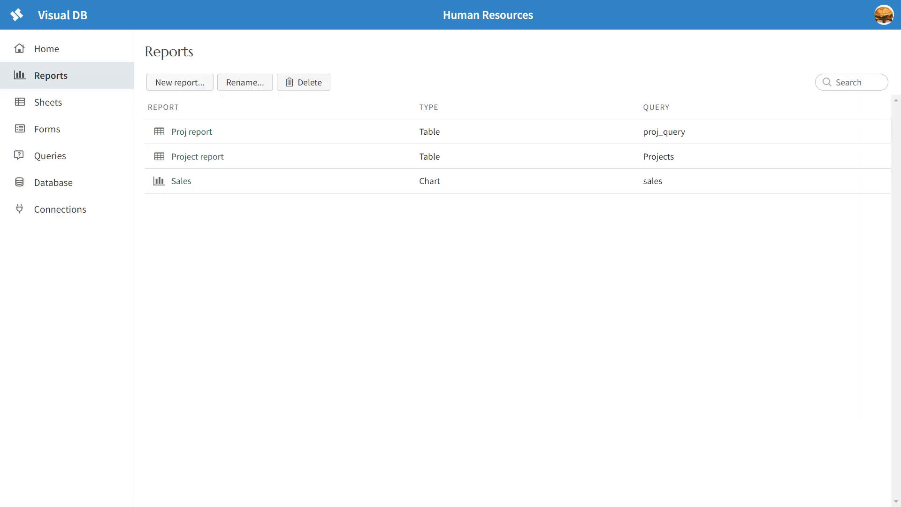
pyautogui.click(50, 156)
pyautogui.click(180, 82)
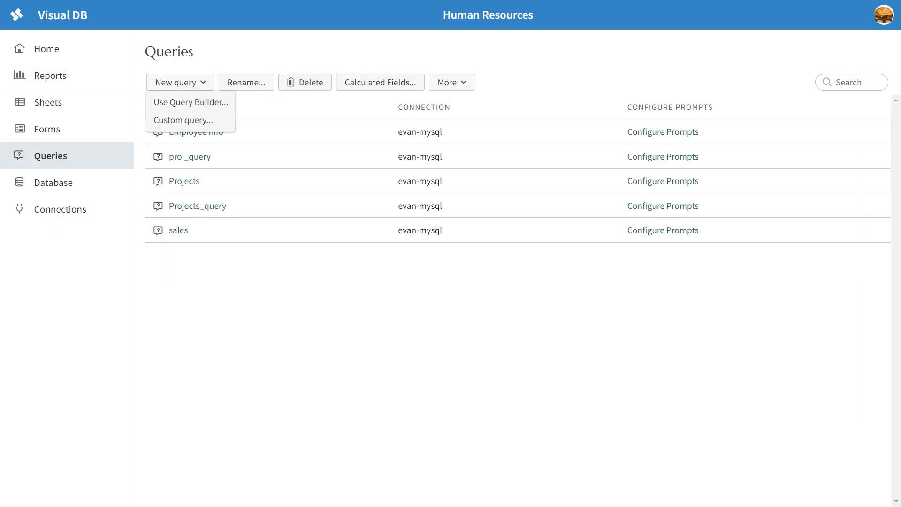
pyautogui.click(190, 102)
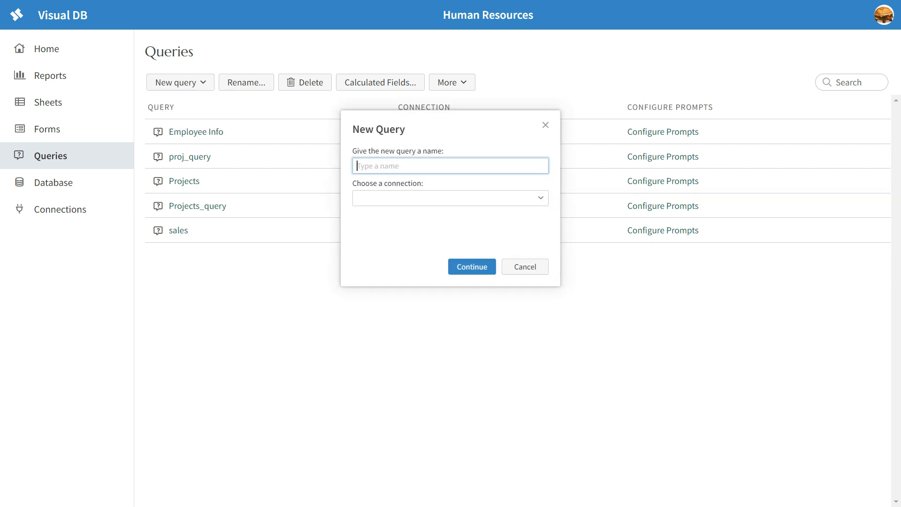
pyautogui.write('sales_query')
pyautogui.press('Tab')
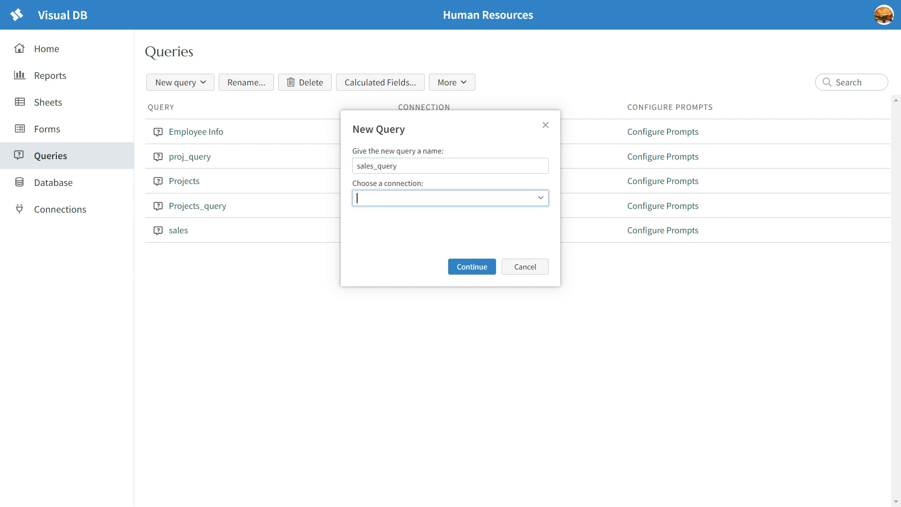
pyautogui.click(541, 198)
pyautogui.click(450, 216)
pyautogui.click(472, 267)
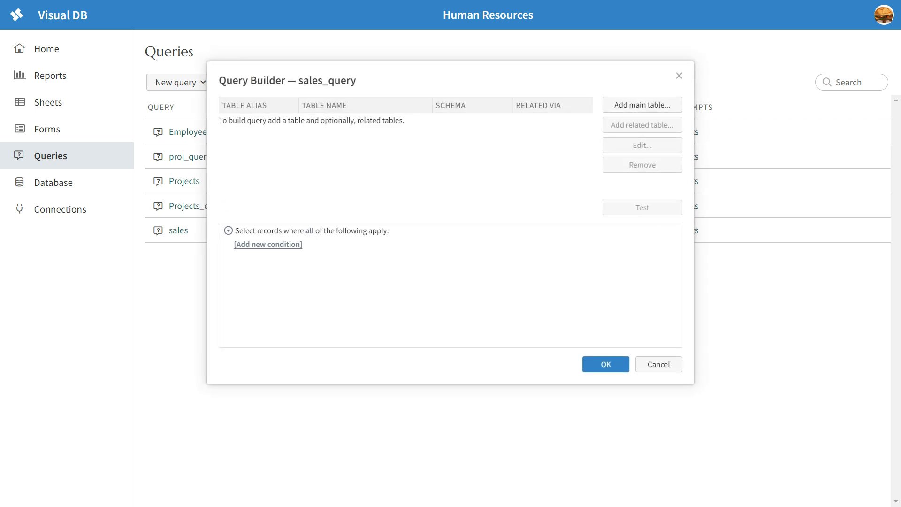
# Step: Add the sales table as the query's main table with all of its columns selected
pyautogui.click(643, 105)
pyautogui.scroll(-5, 446, 154)
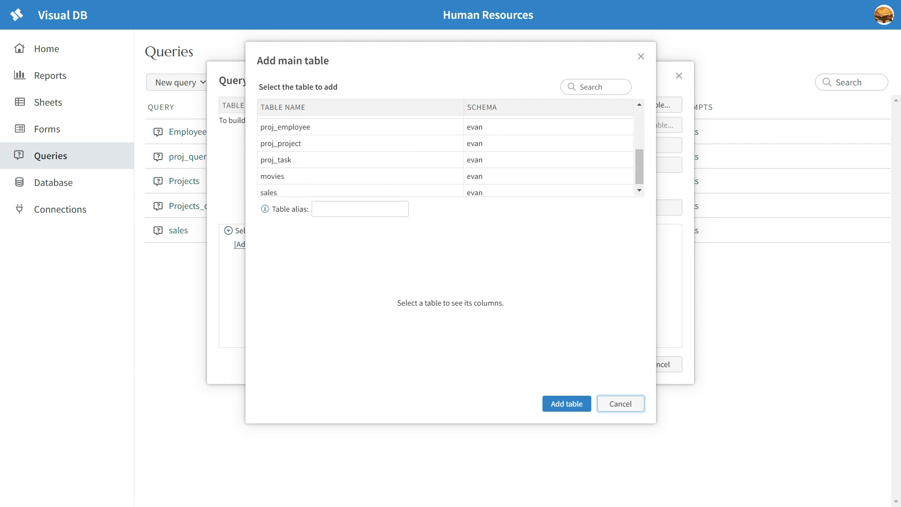
pyautogui.click(360, 188)
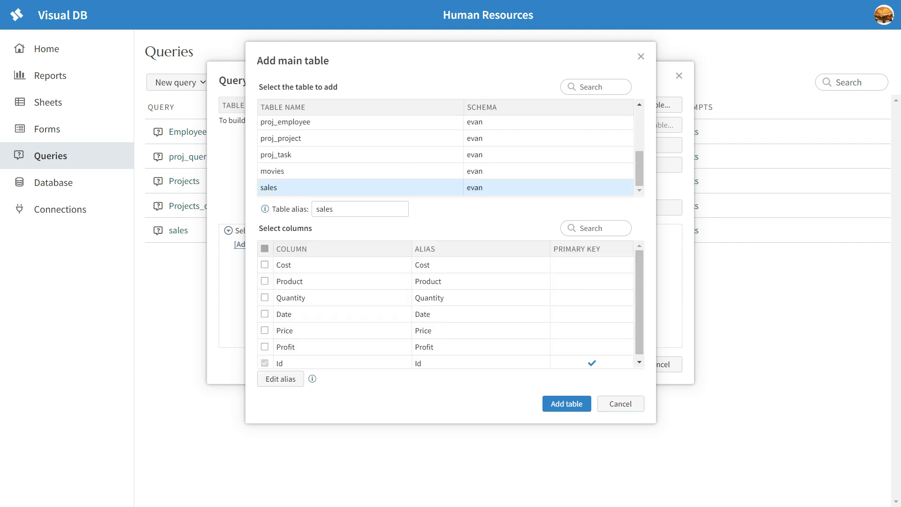
pyautogui.click(264, 249)
pyautogui.scroll(-1, 446, 312)
pyautogui.scroll(1, 446, 312)
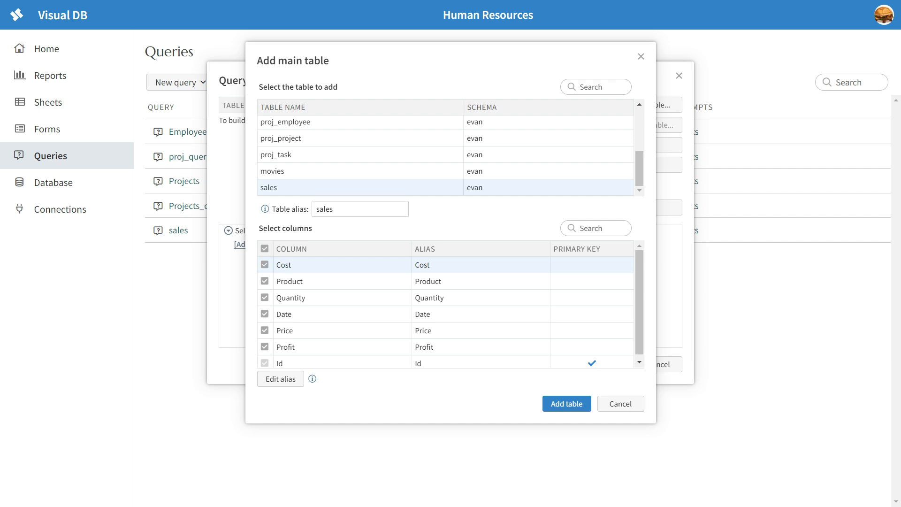
pyautogui.click(567, 403)
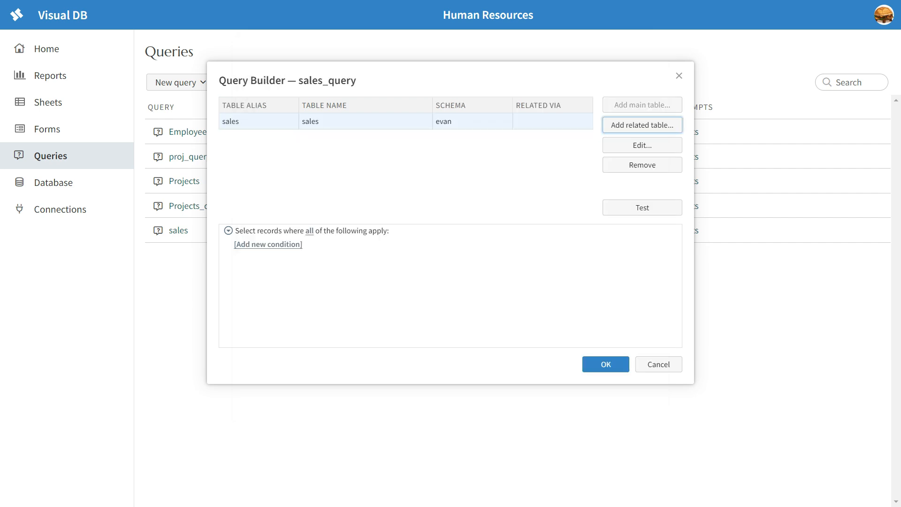
# Step: Test and execute the query, browse the returned sales rows, and save the query
pyautogui.click(642, 207)
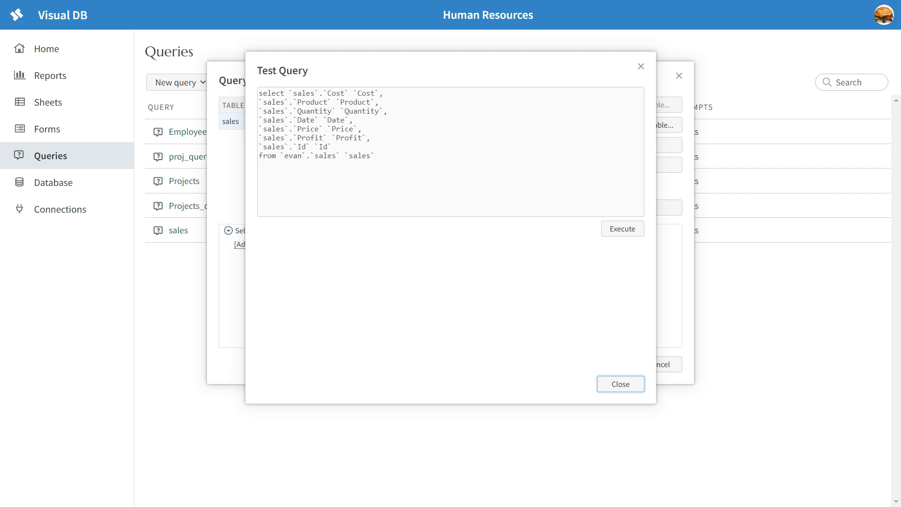
pyautogui.scroll(-1, 446, 312)
pyautogui.scroll(1, 446, 312)
pyautogui.scroll(-5, 446, 312)
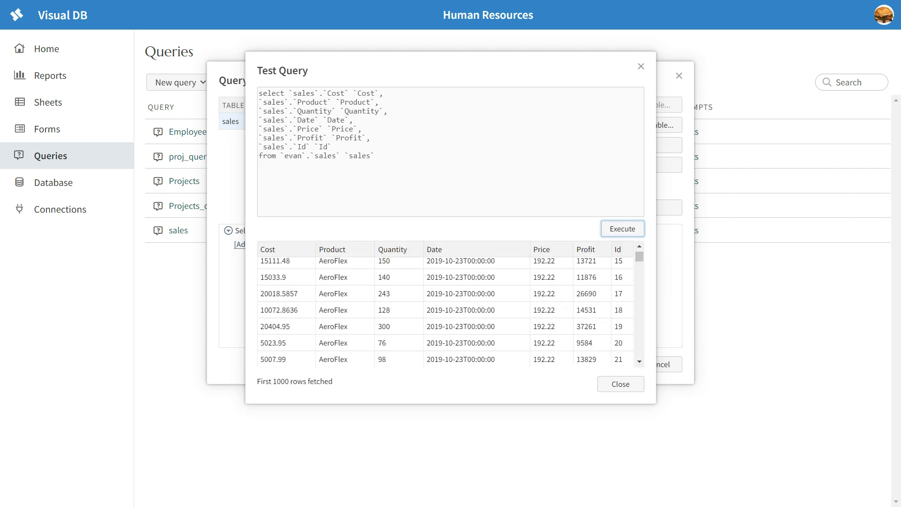
pyautogui.scroll(-6, 446, 312)
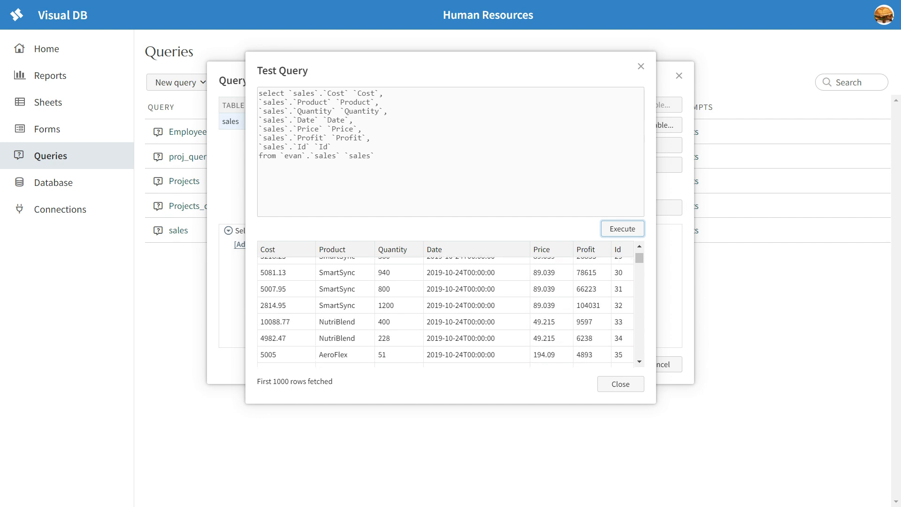
pyautogui.scroll(10, 445, 312)
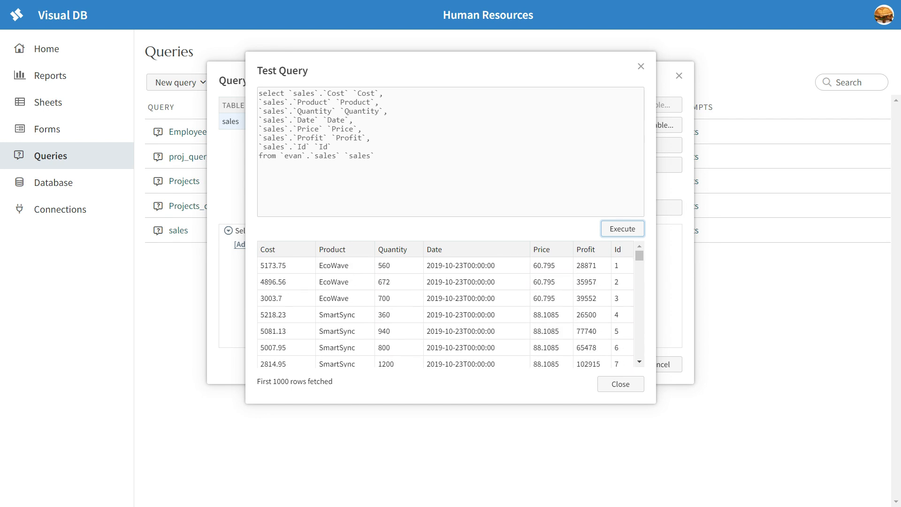
pyautogui.click(445, 265)
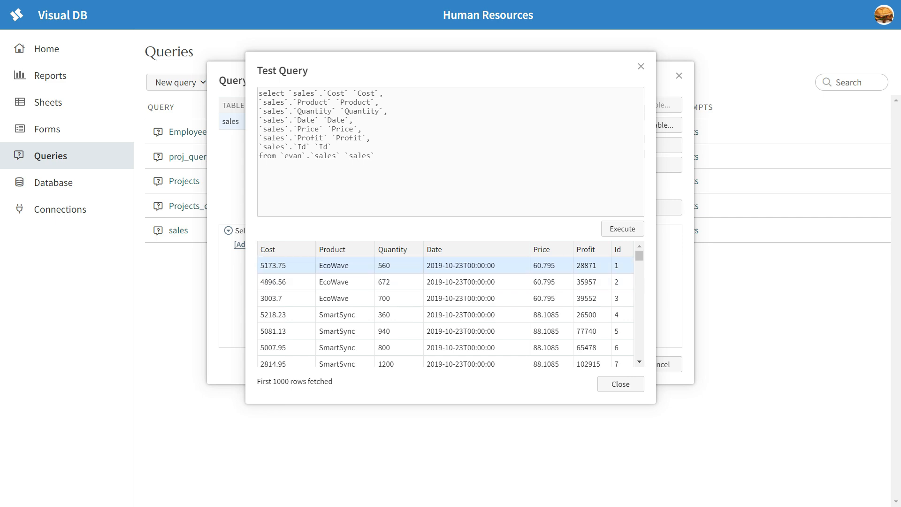
pyautogui.press('Escape')
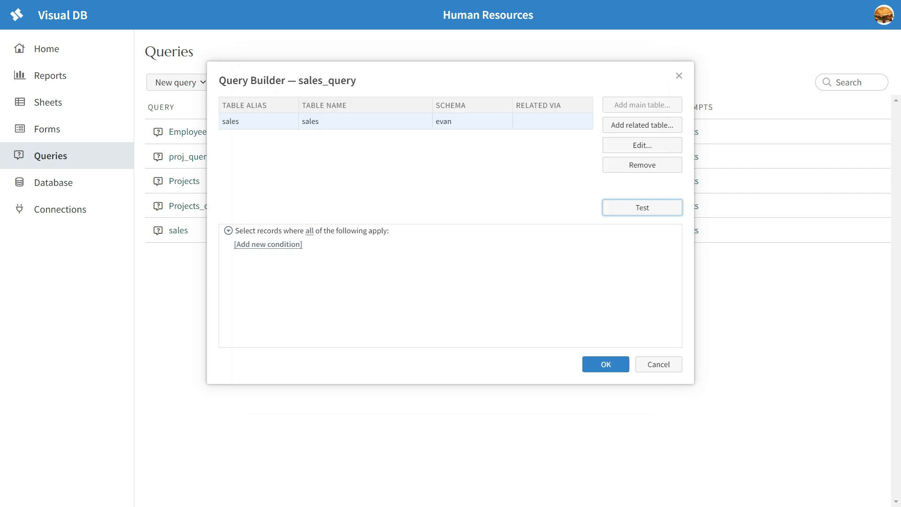
pyautogui.click(606, 364)
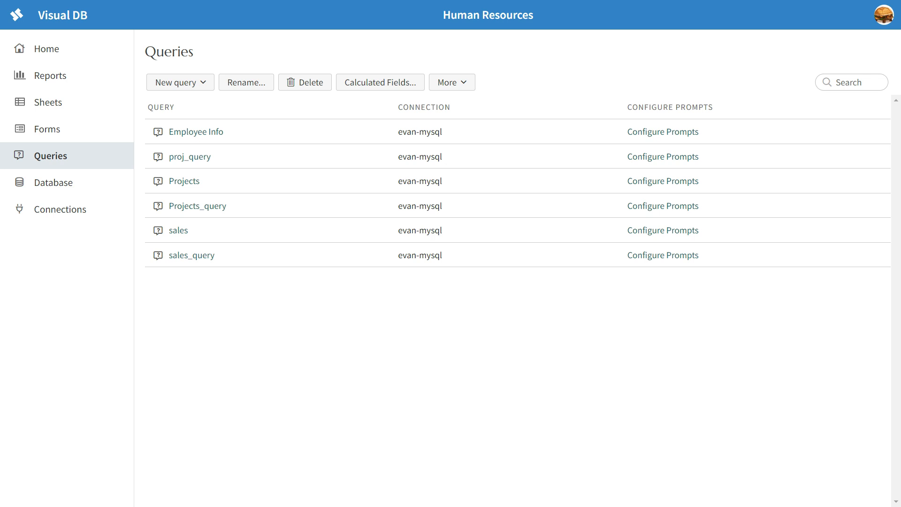
# Step: Create a new chart report named Sales Chart based on sales_query
pyautogui.click(51, 75)
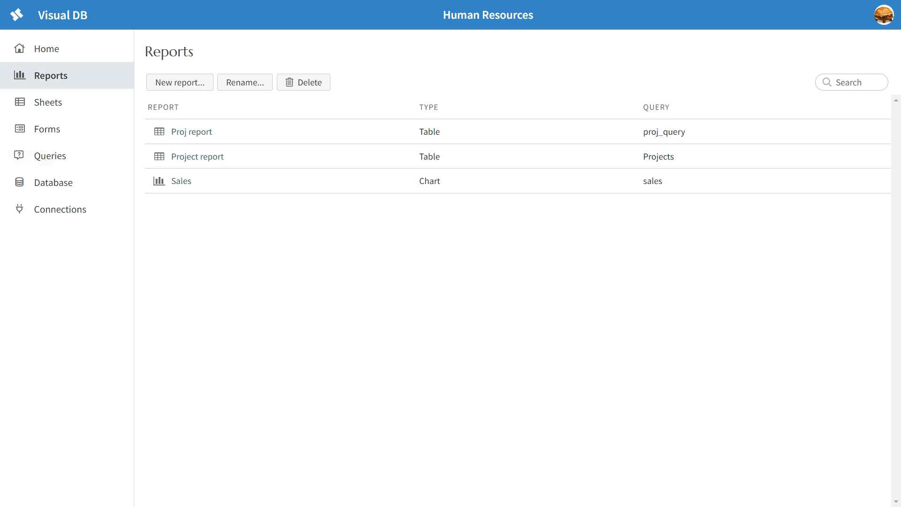
pyautogui.click(179, 83)
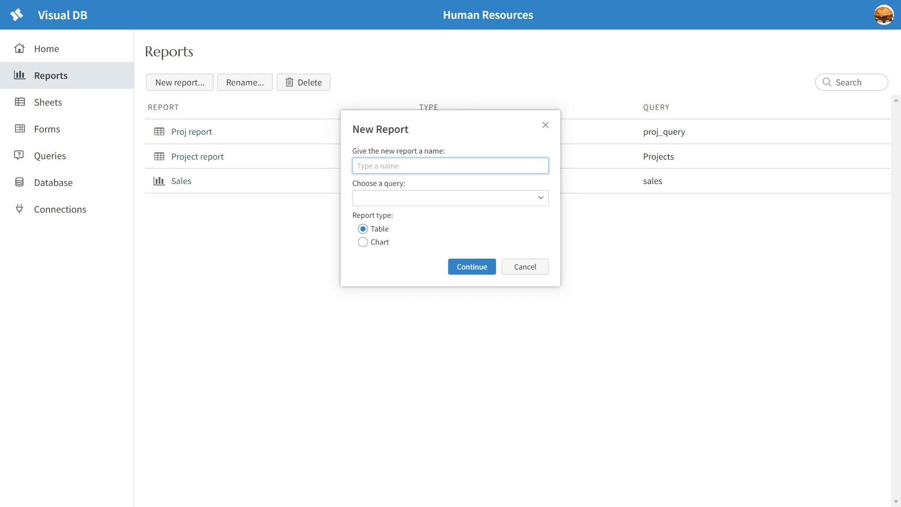
pyautogui.write('Sales Chart')
pyautogui.press('Tab')
pyautogui.click(540, 198)
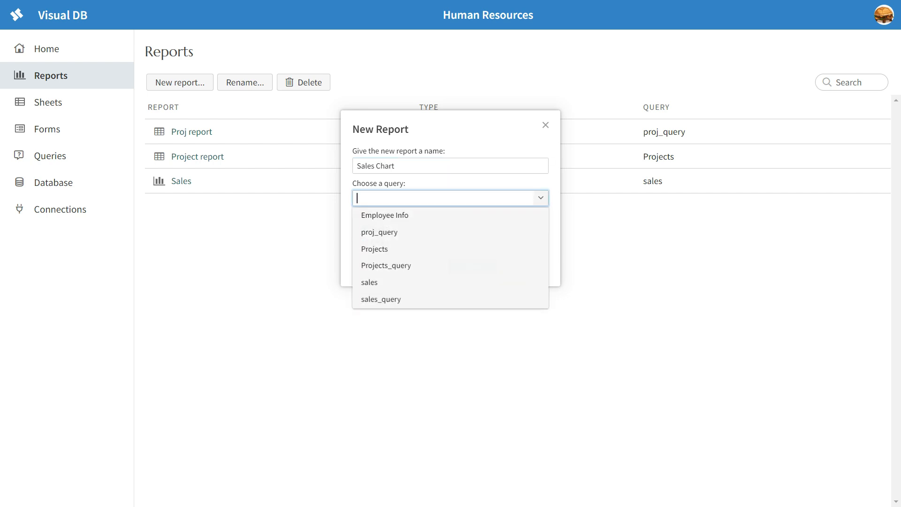
pyautogui.click(450, 299)
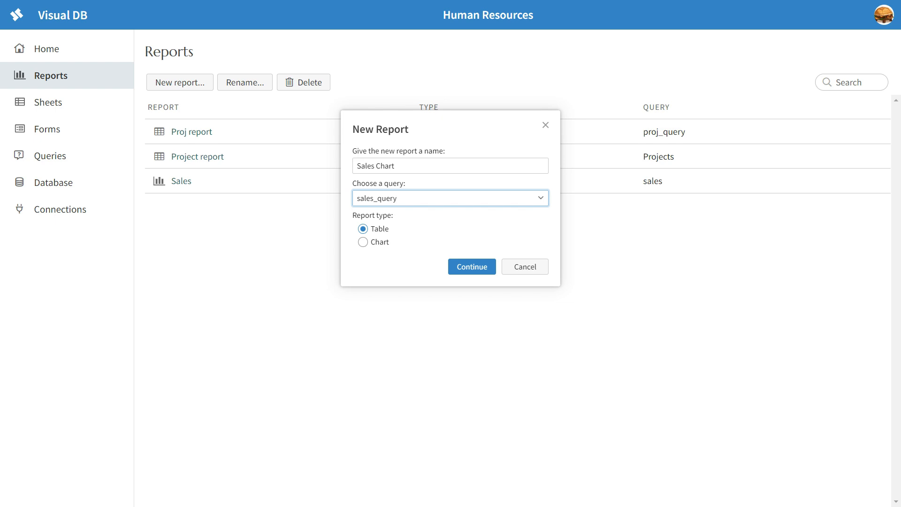
pyautogui.click(363, 242)
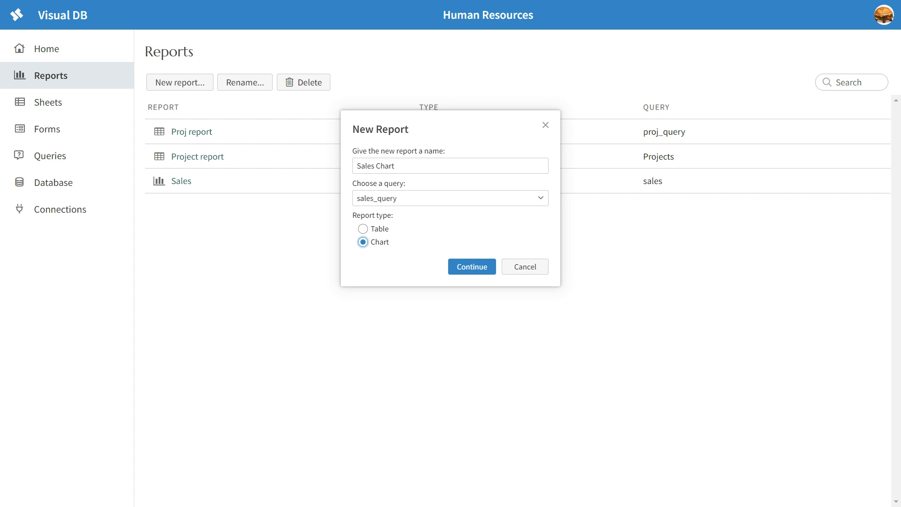
pyautogui.click(472, 266)
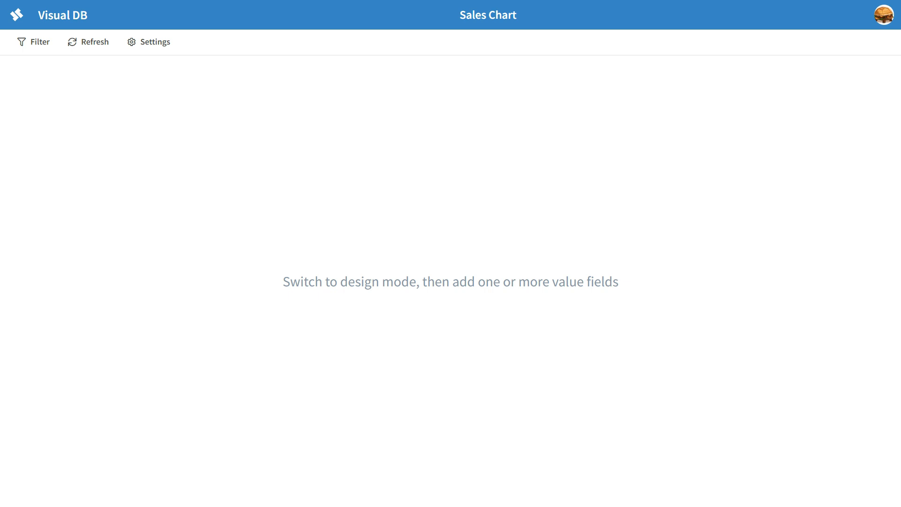
# Step: Turn on design mode and set the chart type to Time Series
pyautogui.click(148, 41)
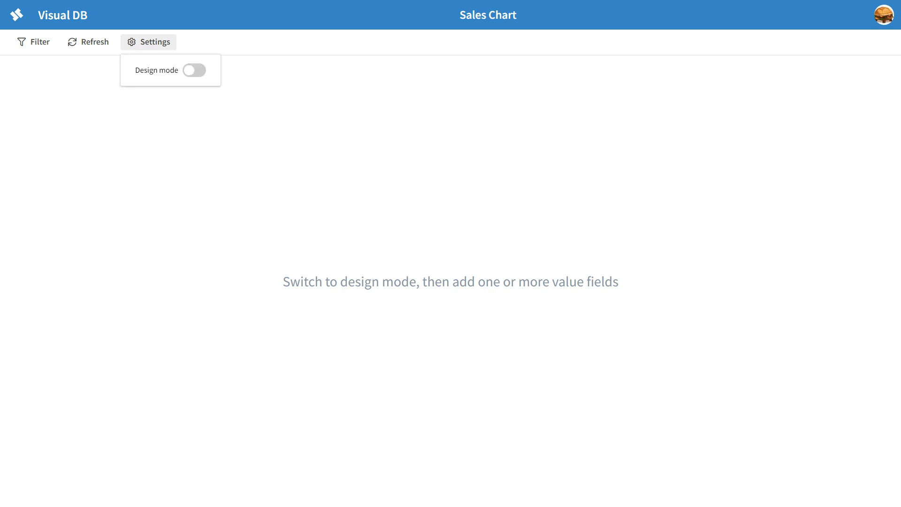
pyautogui.click(194, 70)
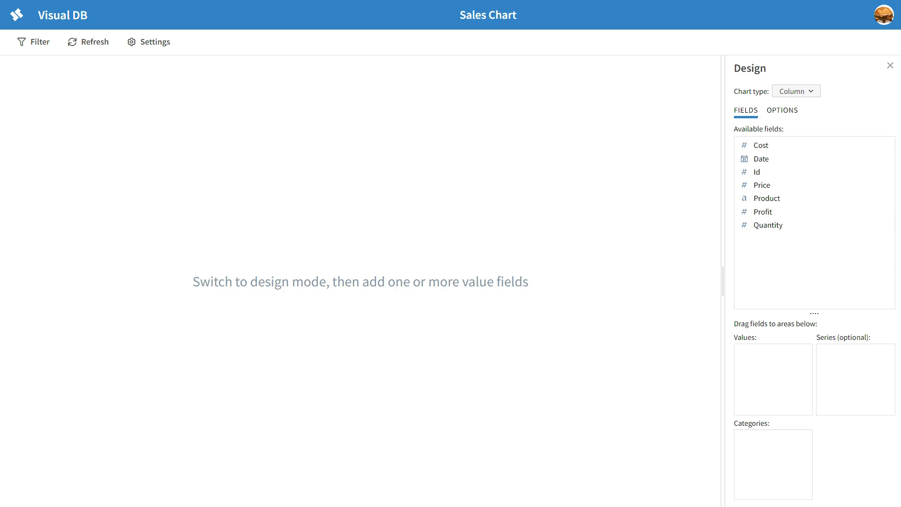
pyautogui.click(796, 91)
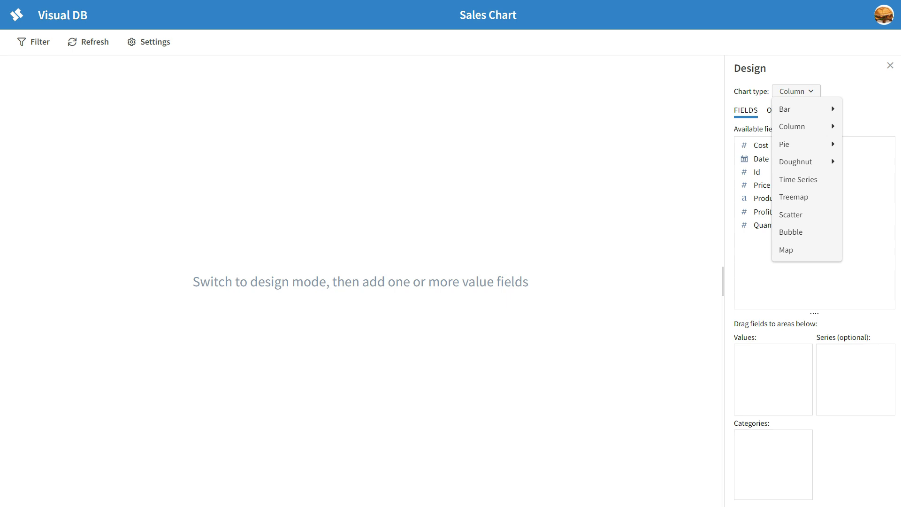
pyautogui.moveTo(796, 109)
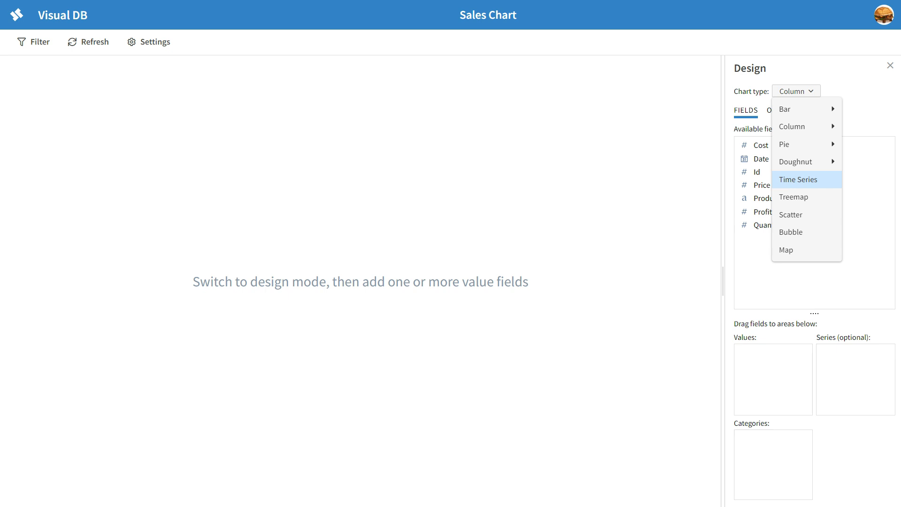
pyautogui.click(797, 180)
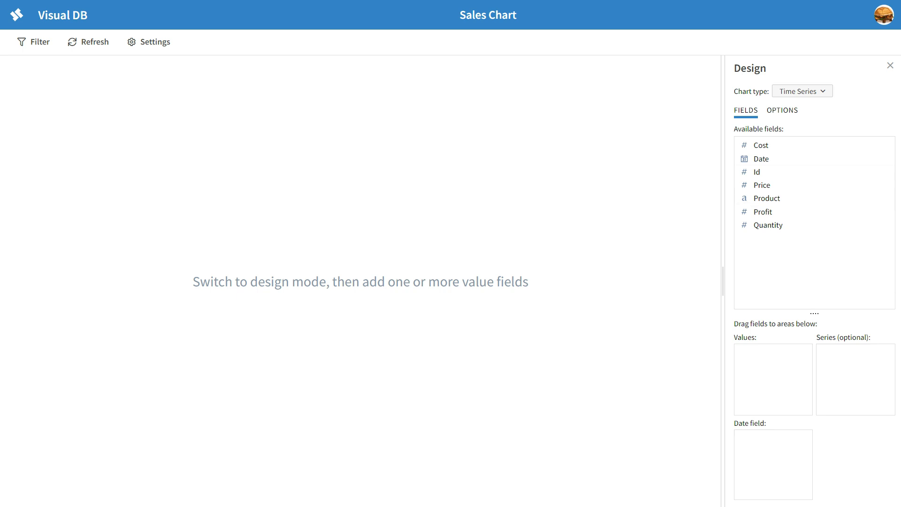
pyautogui.click(802, 91)
pyautogui.click(713, 108)
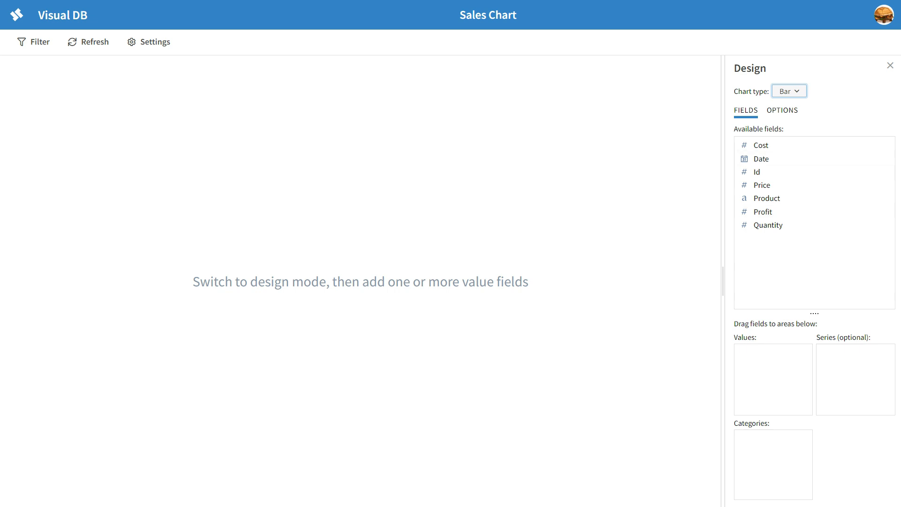
pyautogui.click(789, 91)
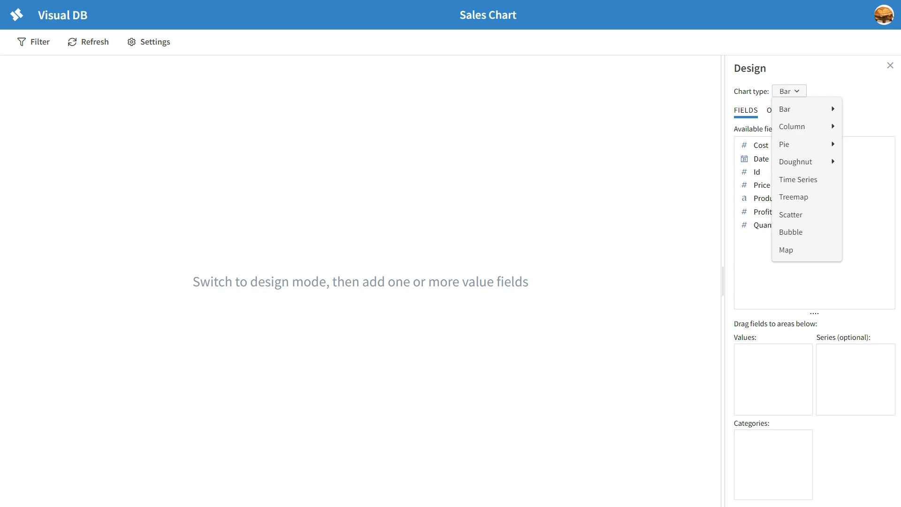
pyautogui.click(797, 181)
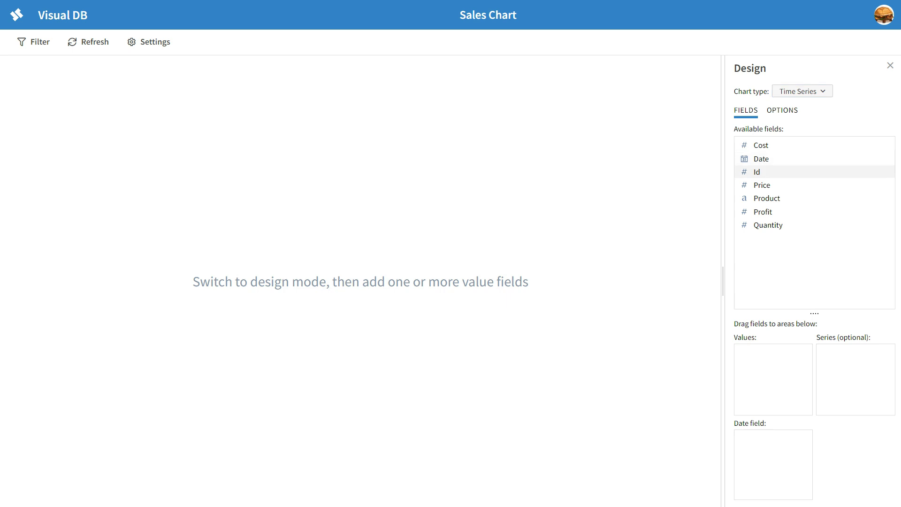
# Step: Assign Date as the date field, Profit as the value, and Product as the series
pyautogui.moveTo(761, 158); pyautogui.dragTo(777, 450)
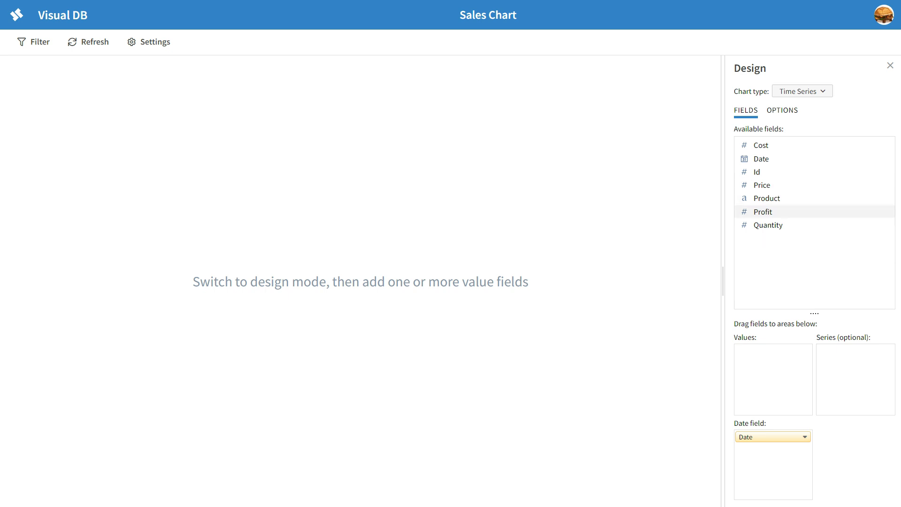
pyautogui.moveTo(762, 211)
pyautogui.mouseDown()
pyautogui.moveTo(790, 273)
pyautogui.moveTo(772, 359)
pyautogui.mouseUp()
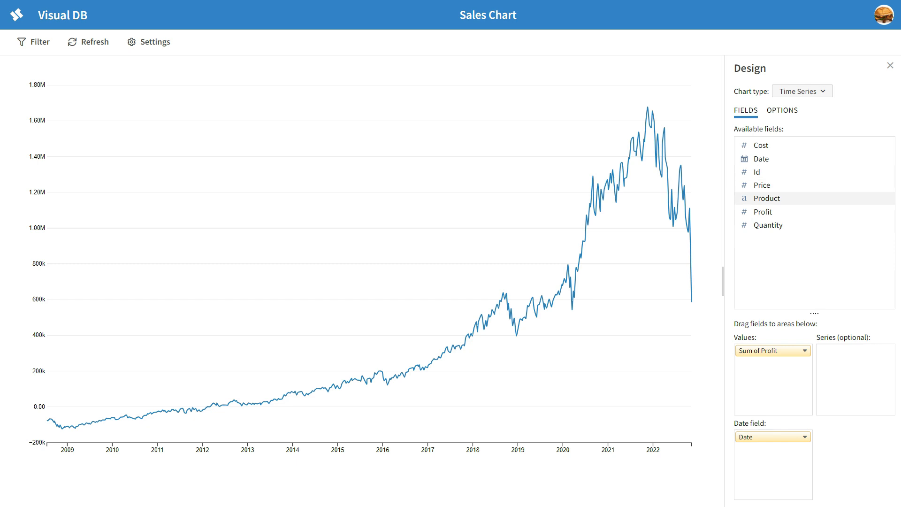
pyautogui.moveTo(767, 198); pyautogui.dragTo(842, 363)
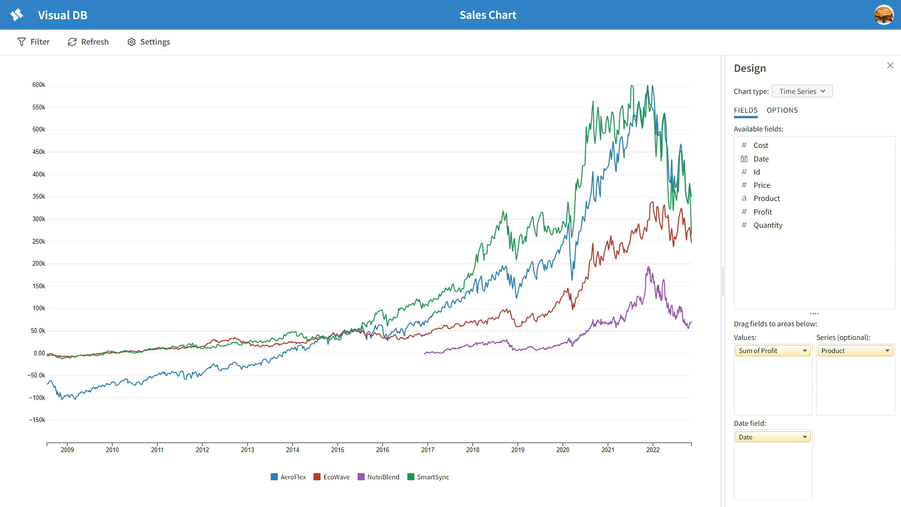
# Step: Enable the time period picker in the chart options and close the design panel
pyautogui.moveTo(536, 280)
pyautogui.click(782, 110)
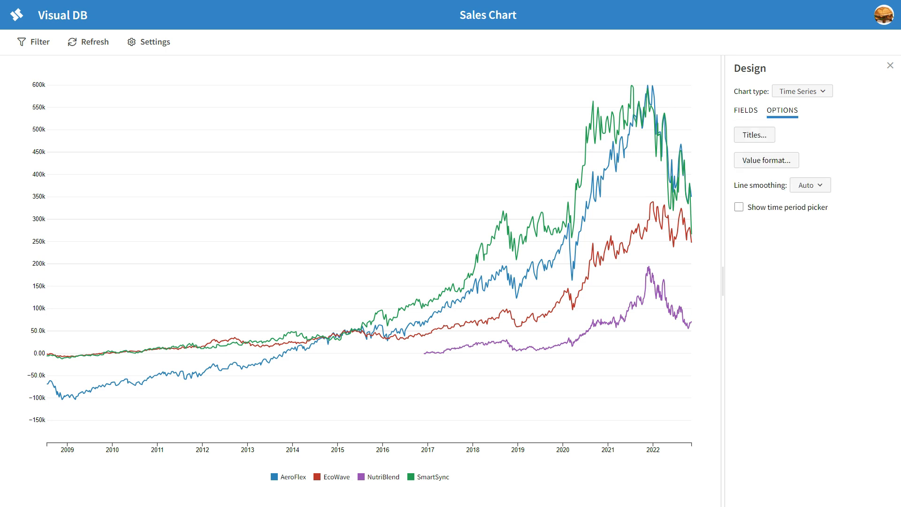
pyautogui.click(739, 207)
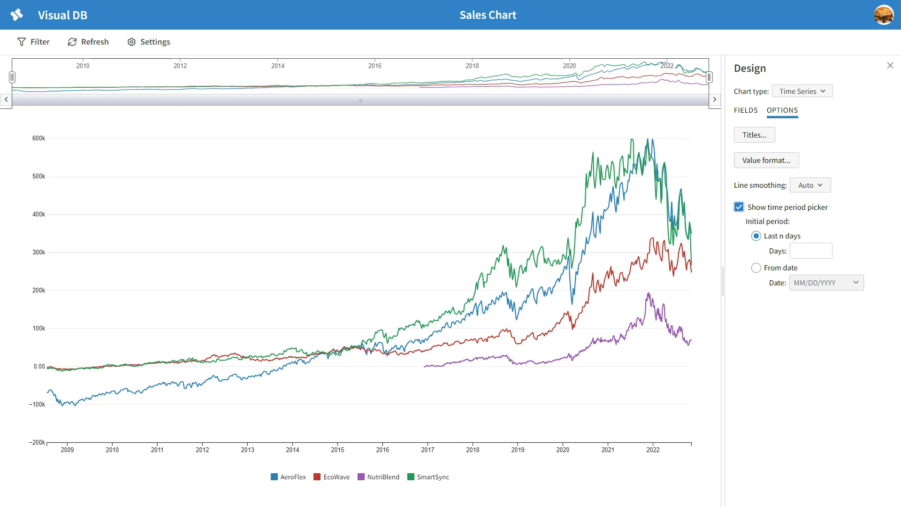
pyautogui.click(890, 66)
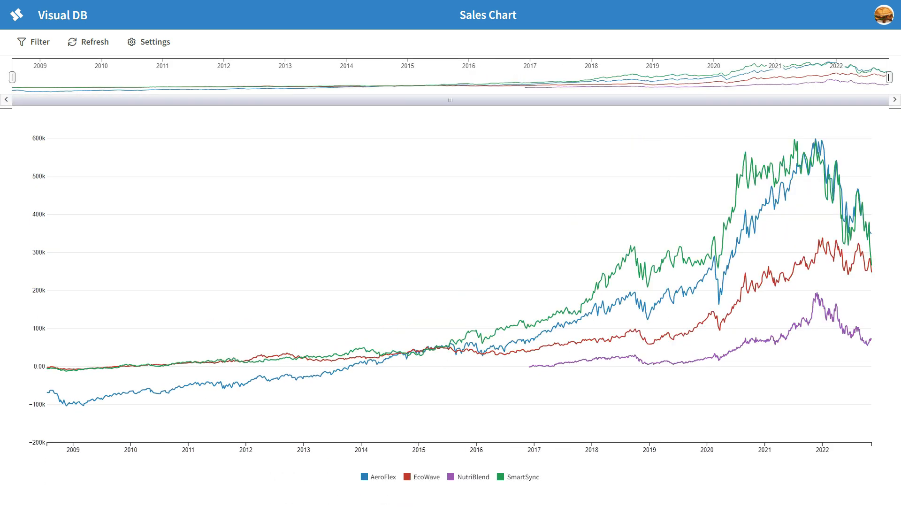
pyautogui.moveTo(12, 77)
pyautogui.mouseDown()
pyautogui.moveTo(691, 77)
pyautogui.moveTo(12, 77)
pyautogui.mouseUp()
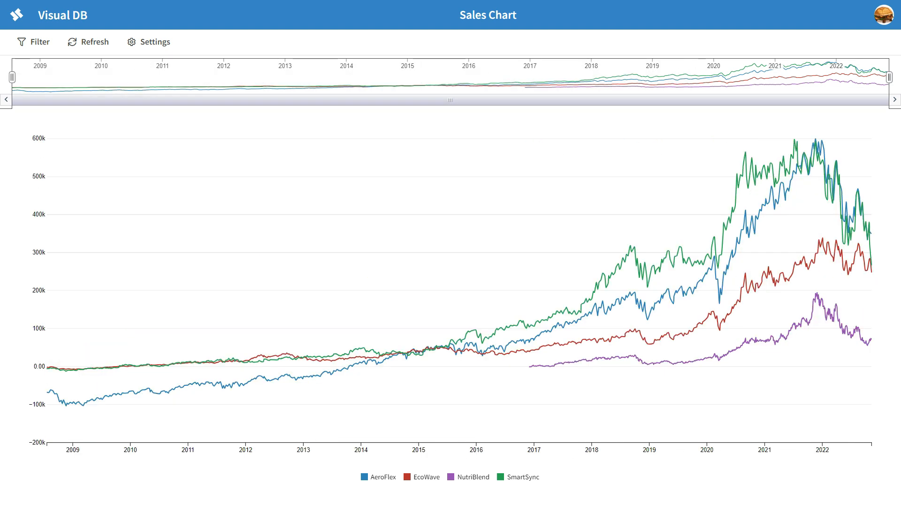